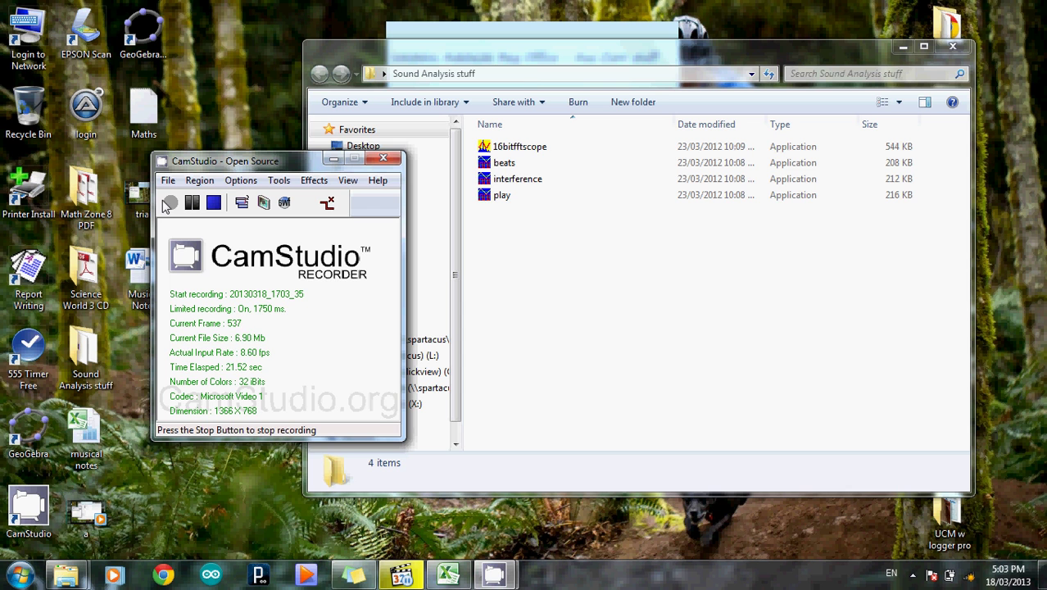
- Bring the Sound Analysis stuff folder window to the front in Windows Explorer
left_click(592, 269)
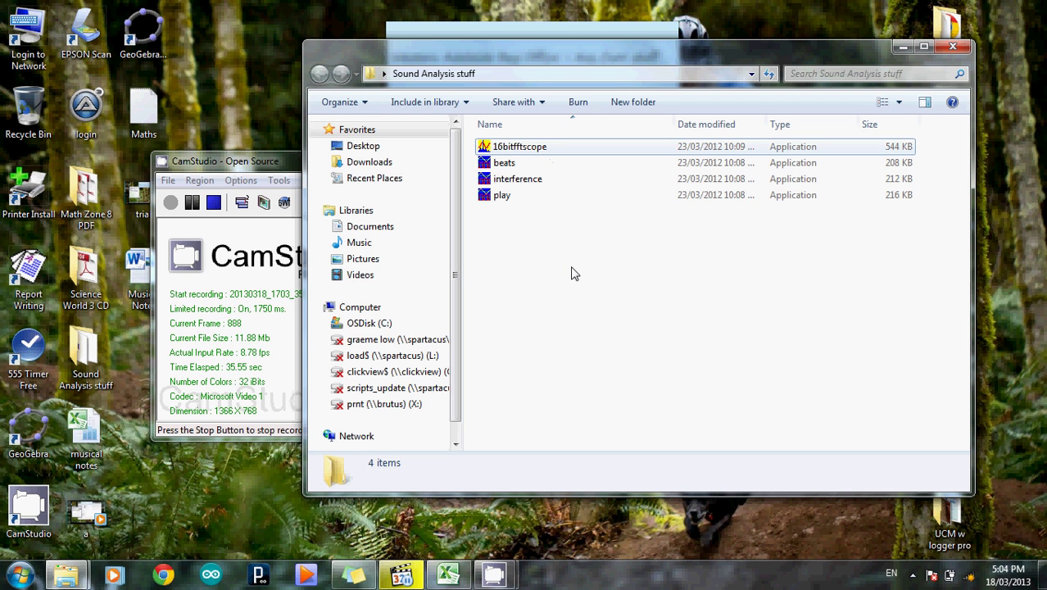
- Launch 16bitfftscope and start live 48000 Hz acquisition on the scope
double_click(531, 149)
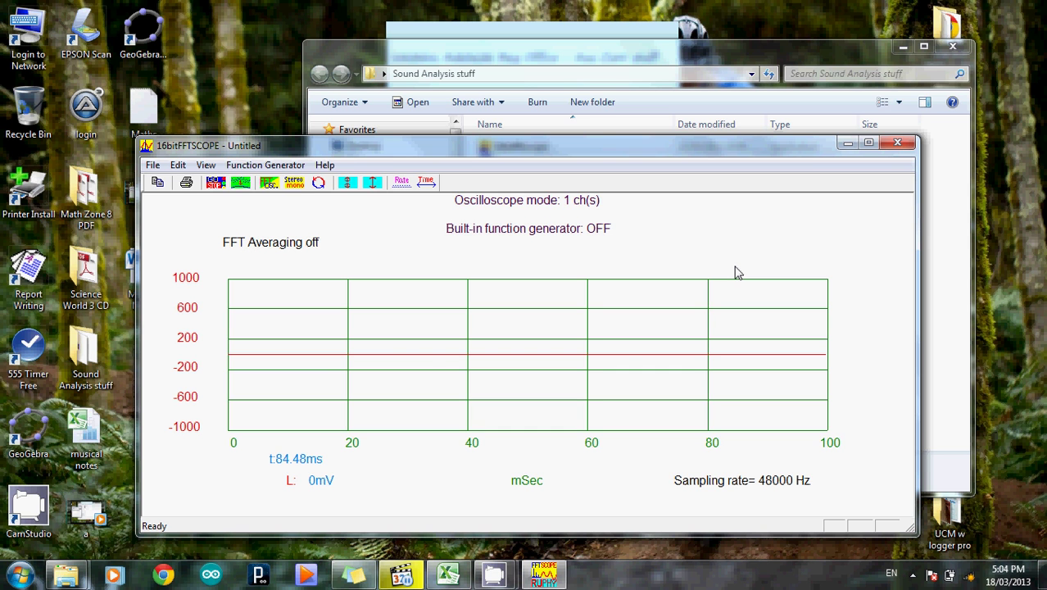
left_click(737, 272)
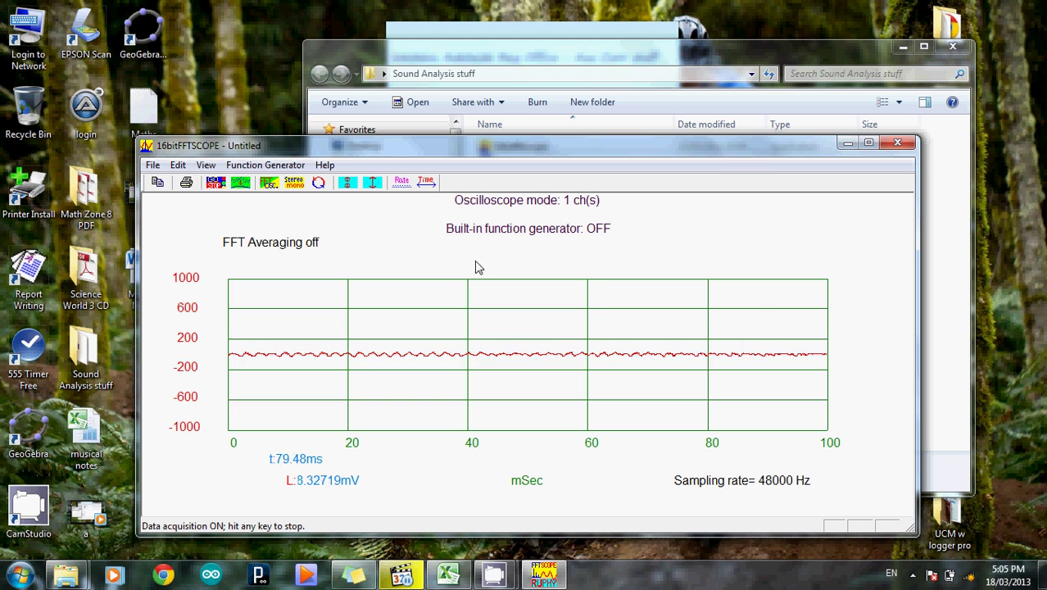
- Auto-range the y-axis to the whistle waveform, about 23 to -21 mV, then freeze the trace
left_click(201, 166)
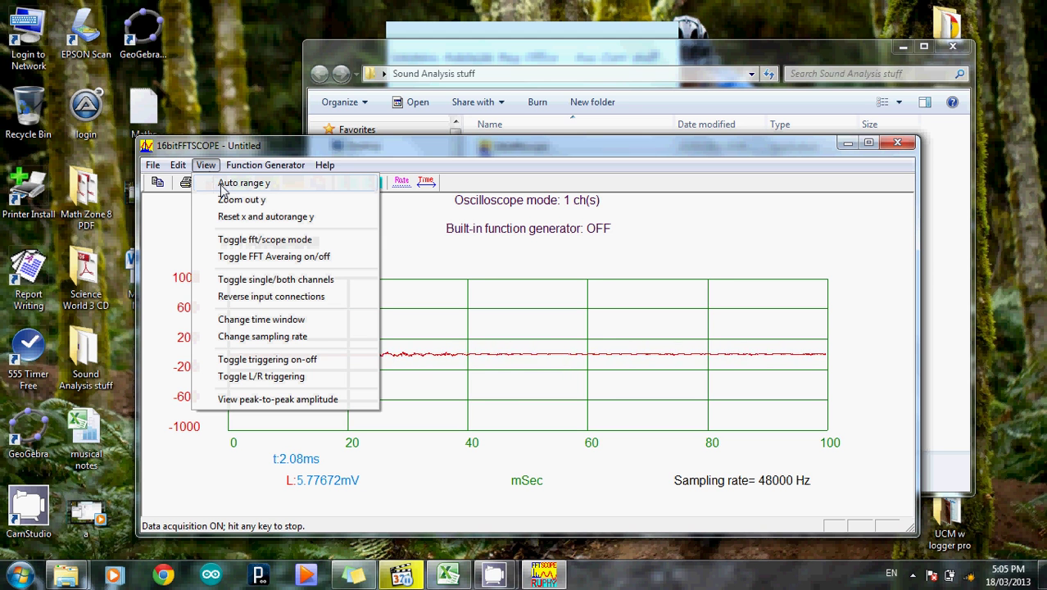
left_click(223, 187)
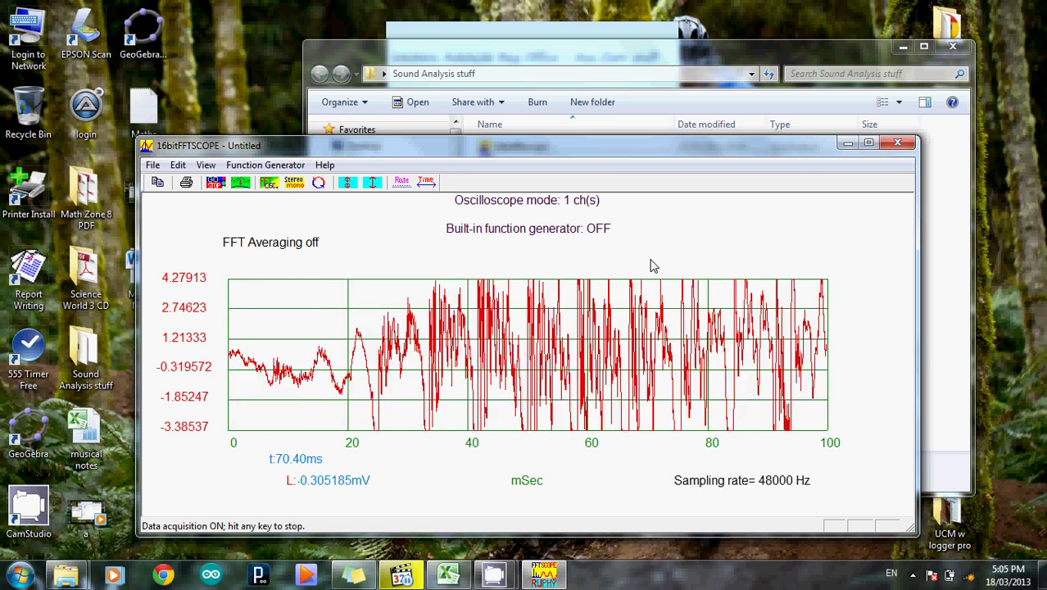
left_click(205, 164)
left_click(222, 184)
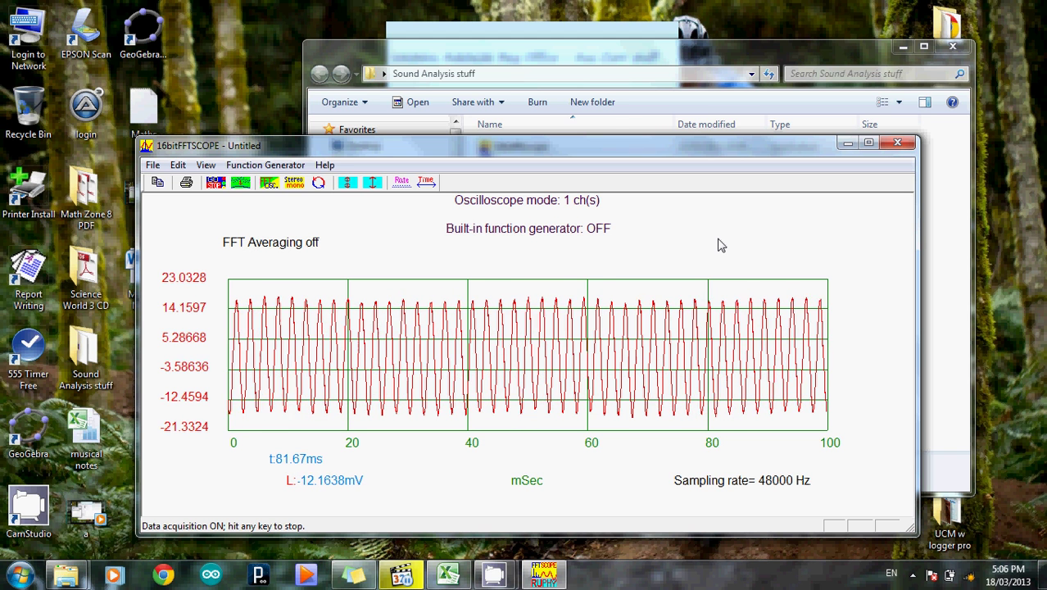
key("space")
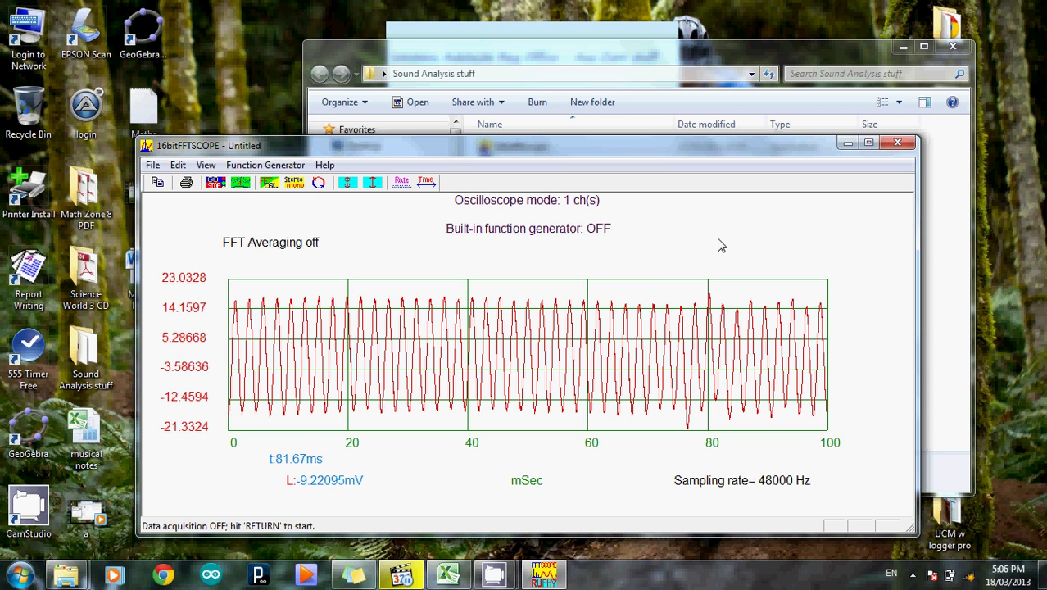
- Launch Logger Pro from Start > All Programs > Vernier Software, then minimize it
left_click(20, 577)
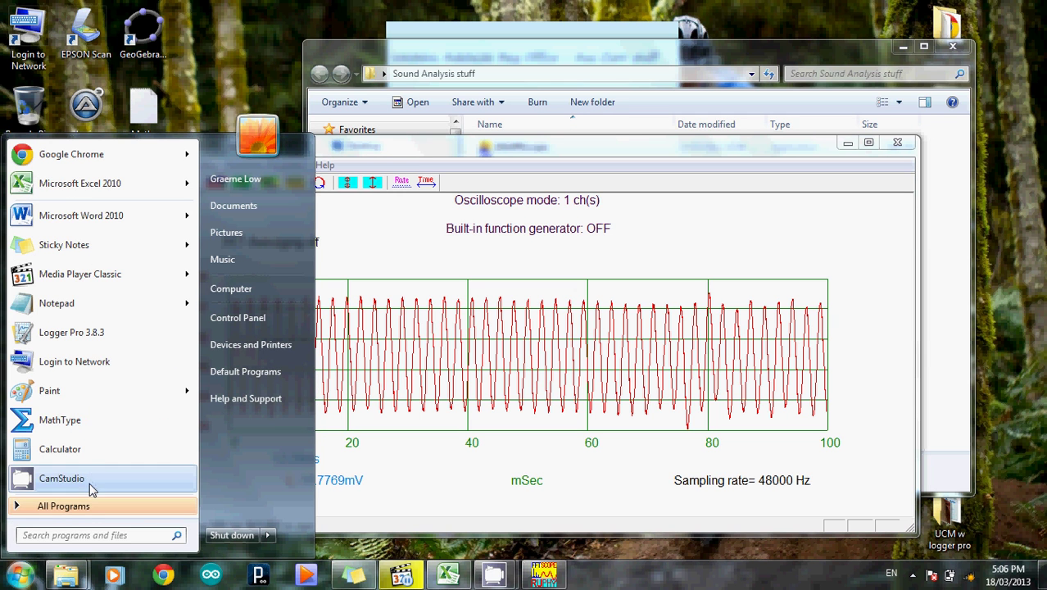
left_click(88, 505)
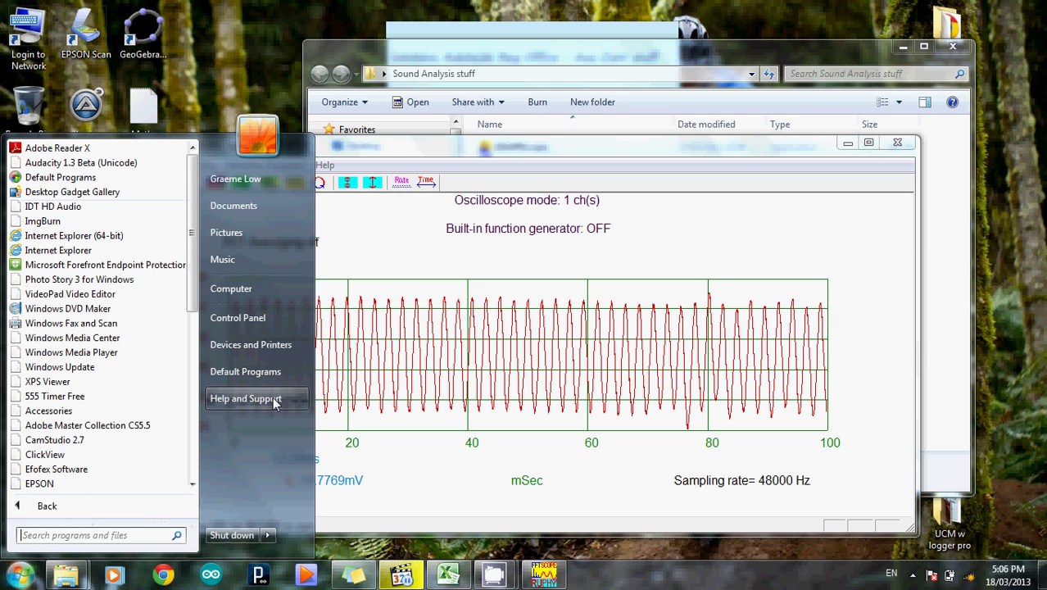
left_click_drag(197, 287, 190, 457)
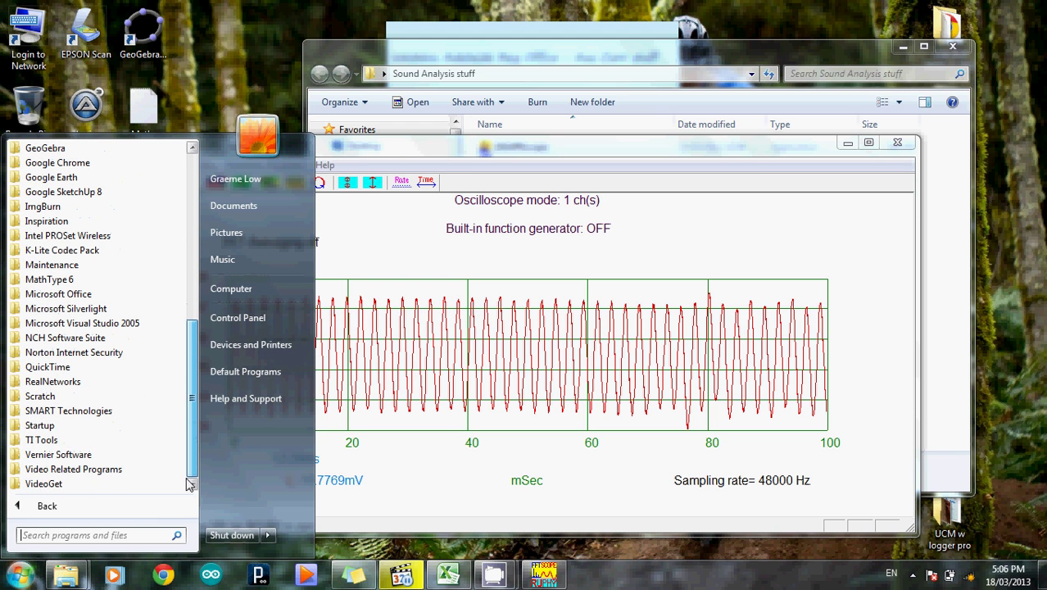
left_click(99, 455)
left_click(102, 469)
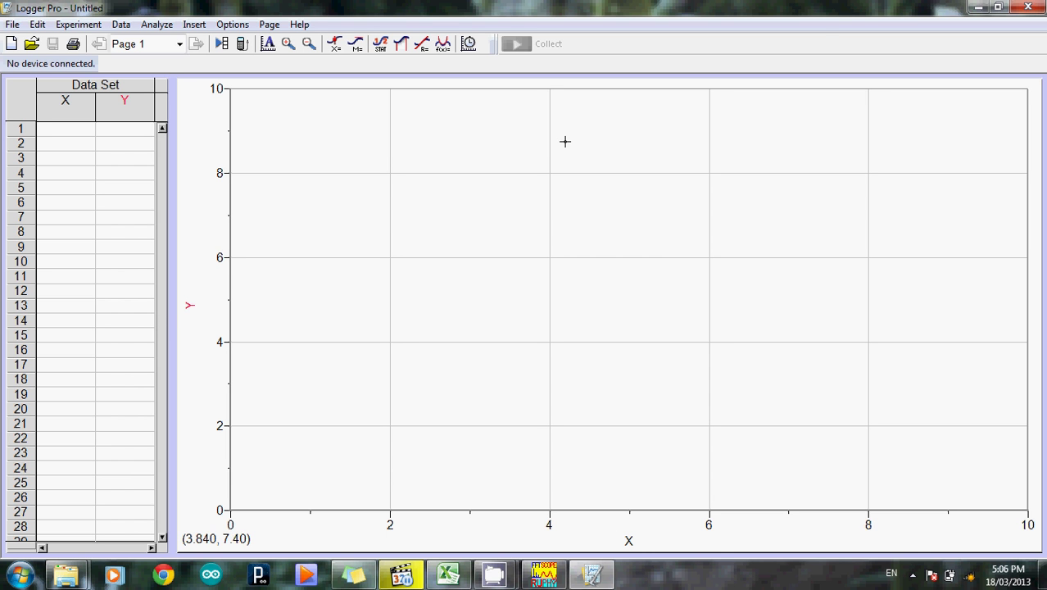
left_click(977, 8)
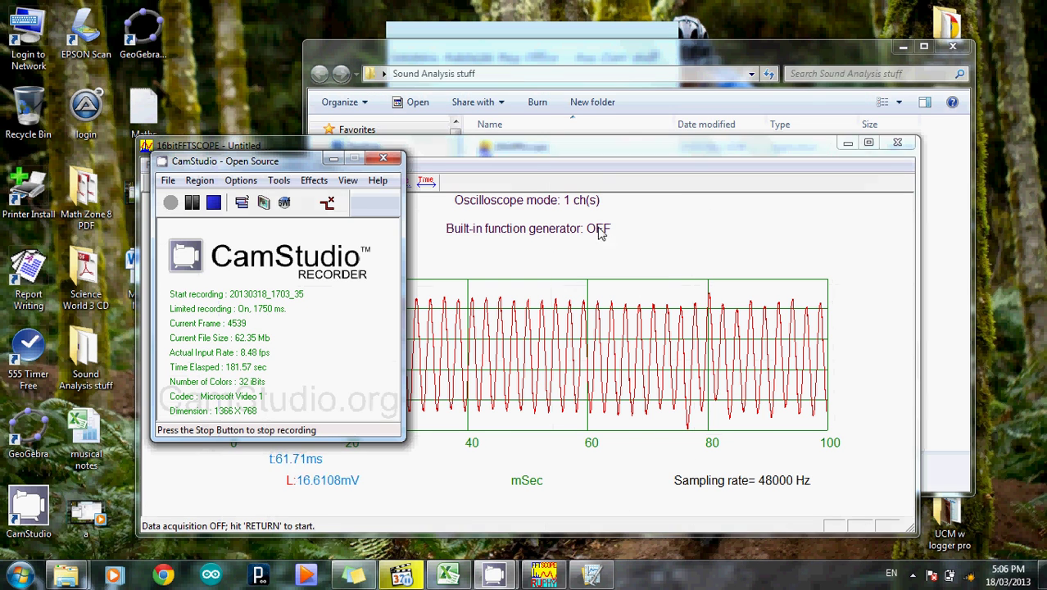
- Copy the frozen waveform data from 16bitFFTSCOPE to the clipboard with Edit > Copy
left_click(581, 150)
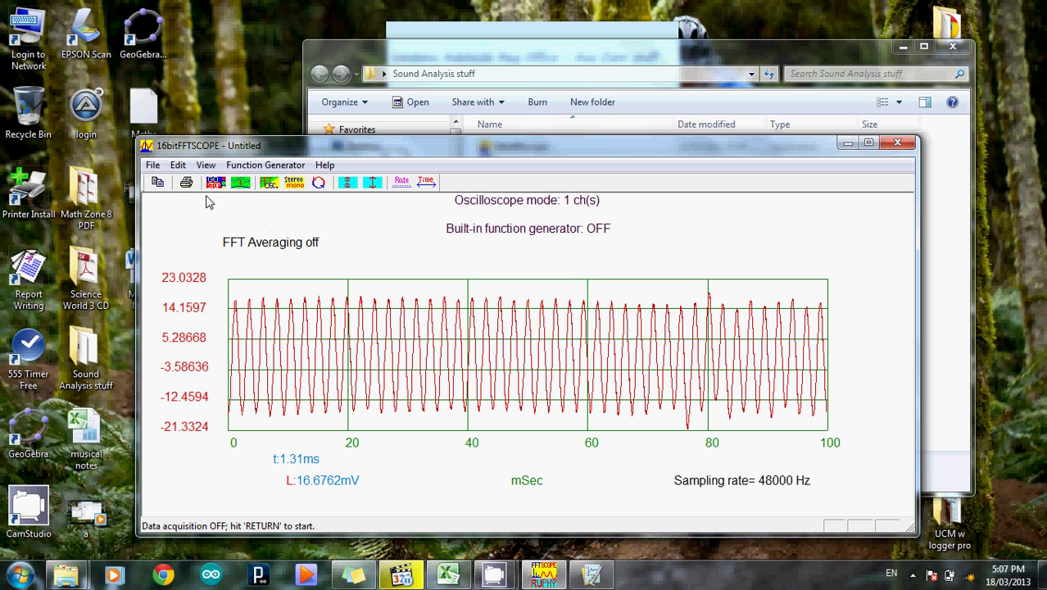
left_click(179, 167)
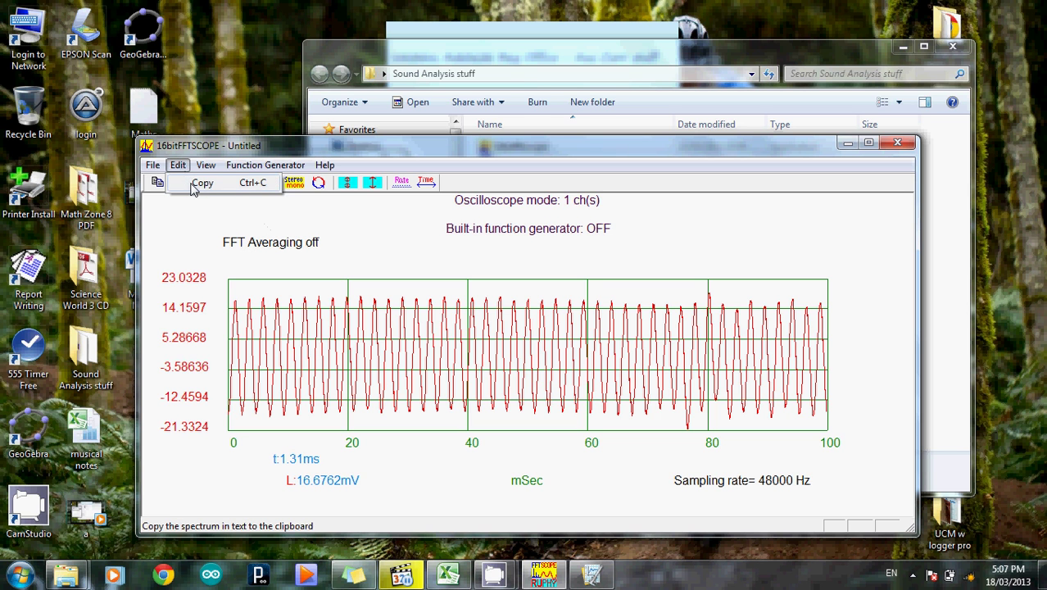
left_click(194, 186)
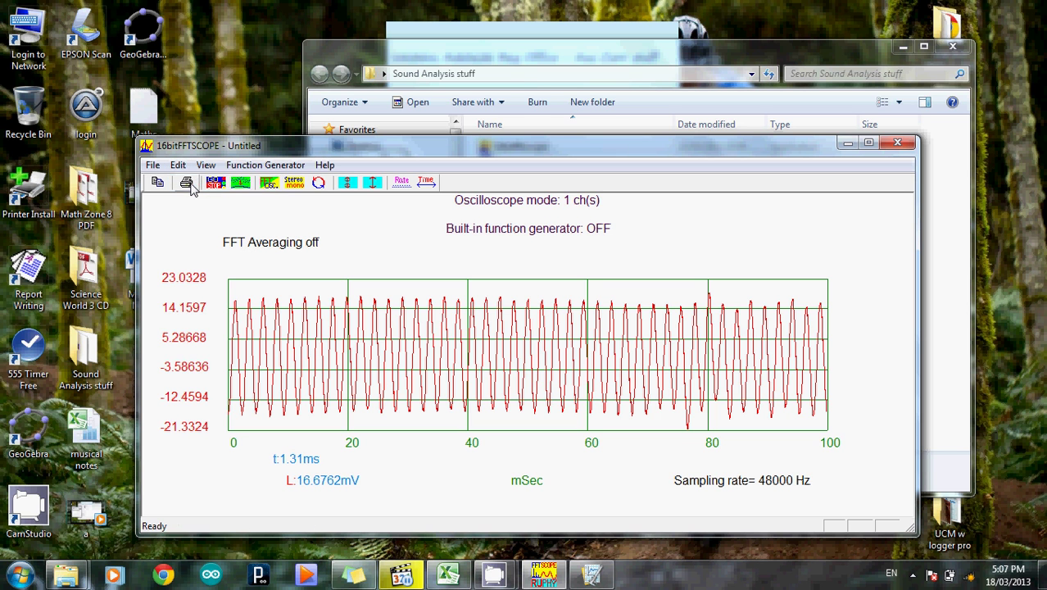
left_click(20, 576)
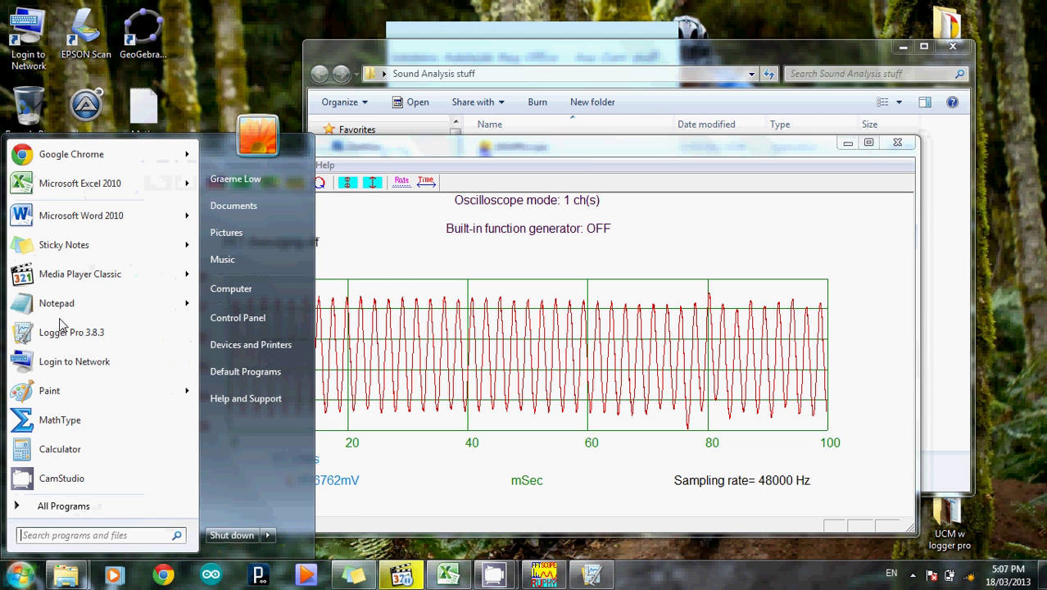
- Paste the Time(msec) and Ch 0:mV data into a new maximized workbook at B3, autofitting column B
left_click(59, 193)
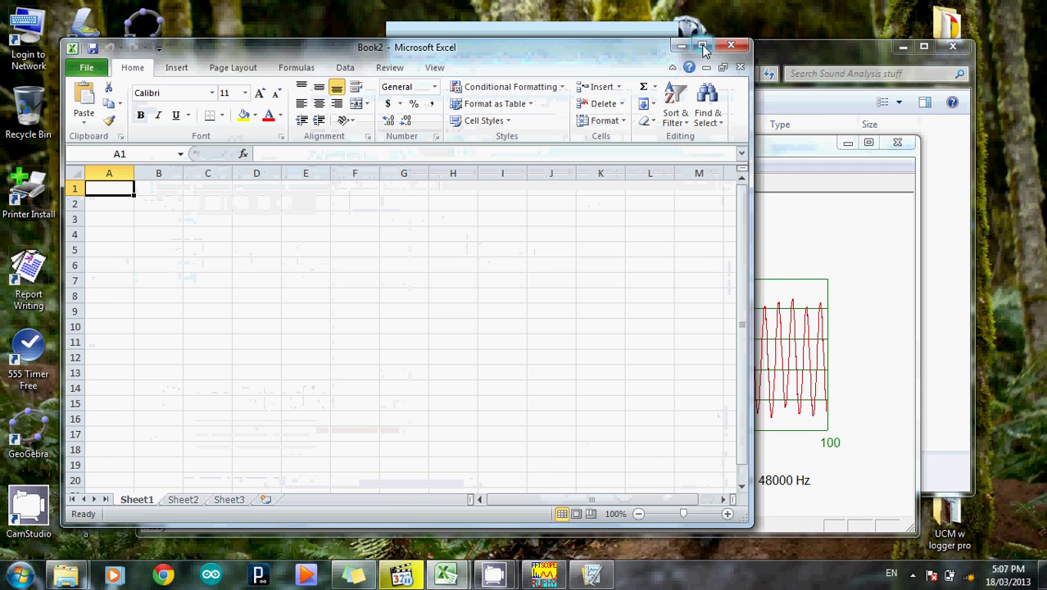
left_click(702, 45)
left_click(97, 186)
right_click(98, 186)
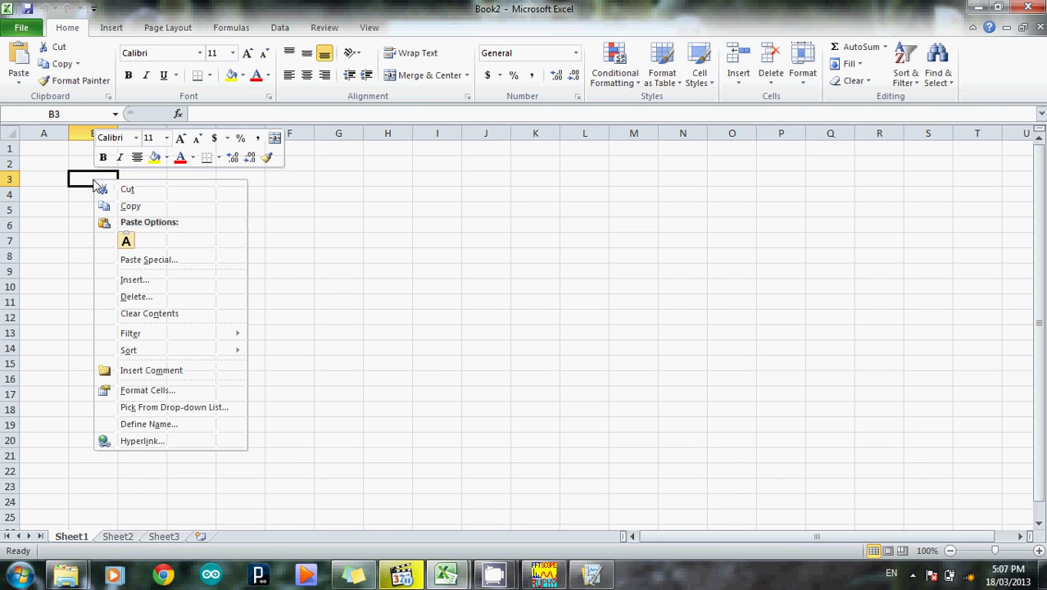
left_click(129, 243)
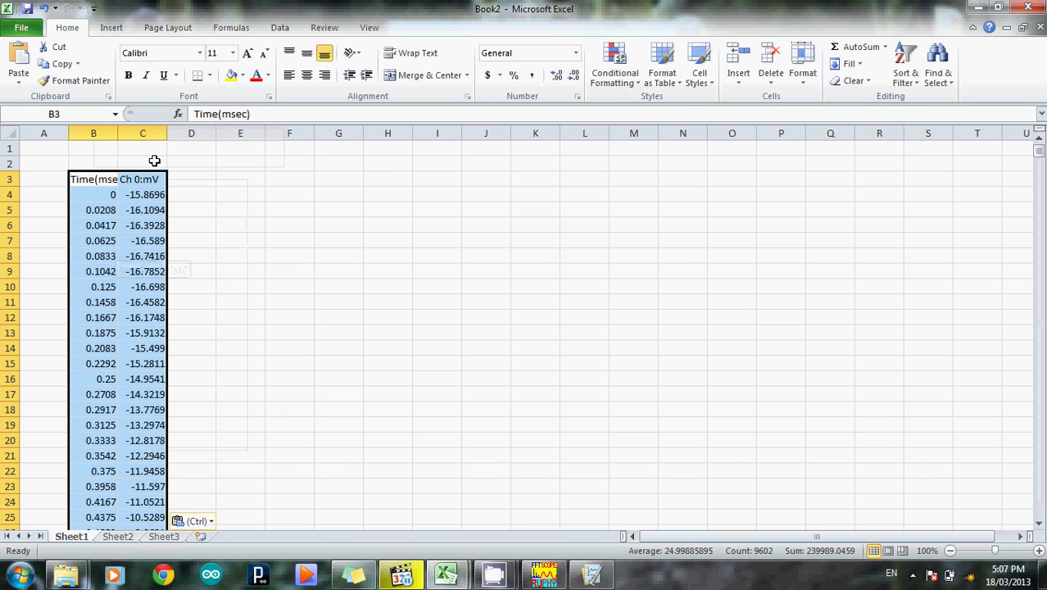
left_click(114, 144)
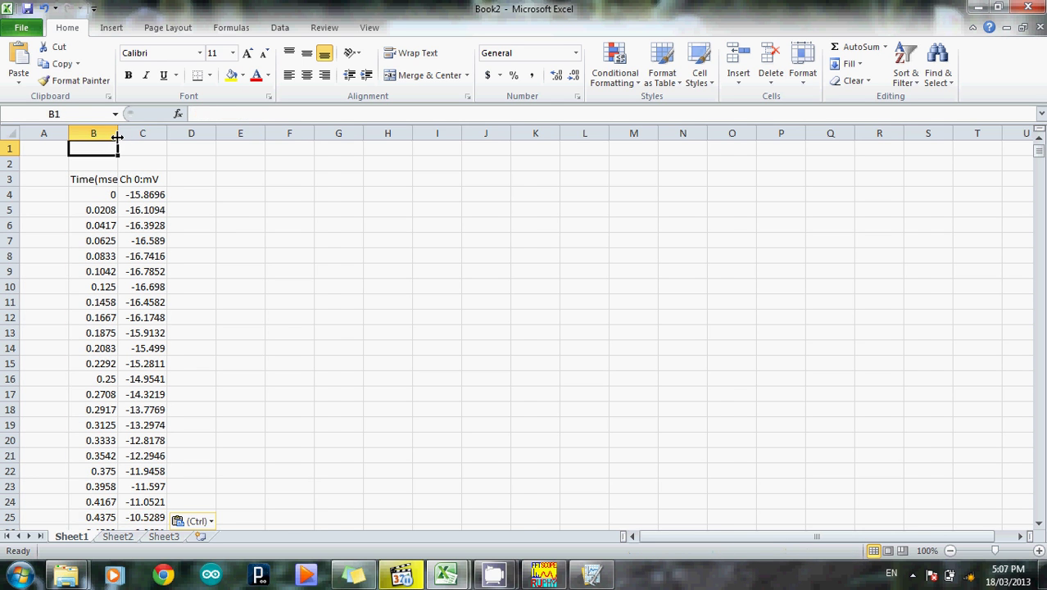
double_click(117, 134)
left_click(248, 207)
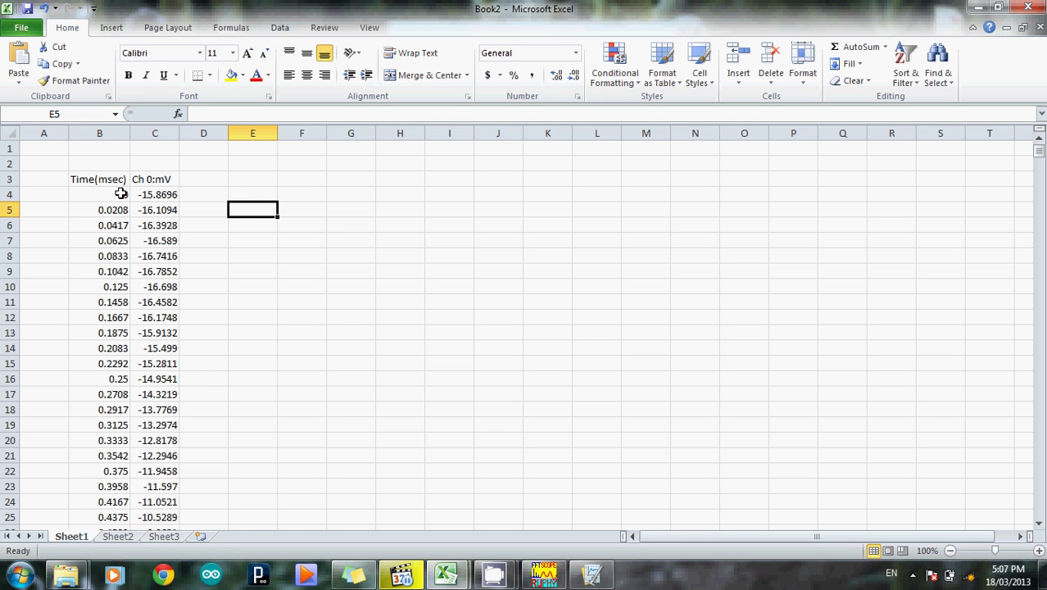
- Insert a blank column C before the Ch 0:mV data
left_click(149, 132)
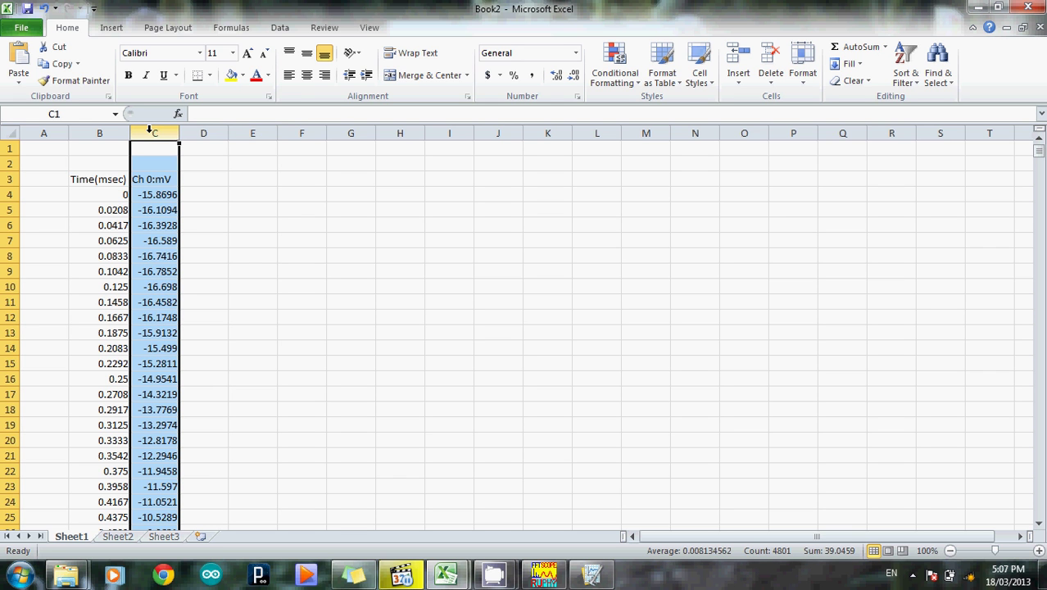
right_click(149, 132)
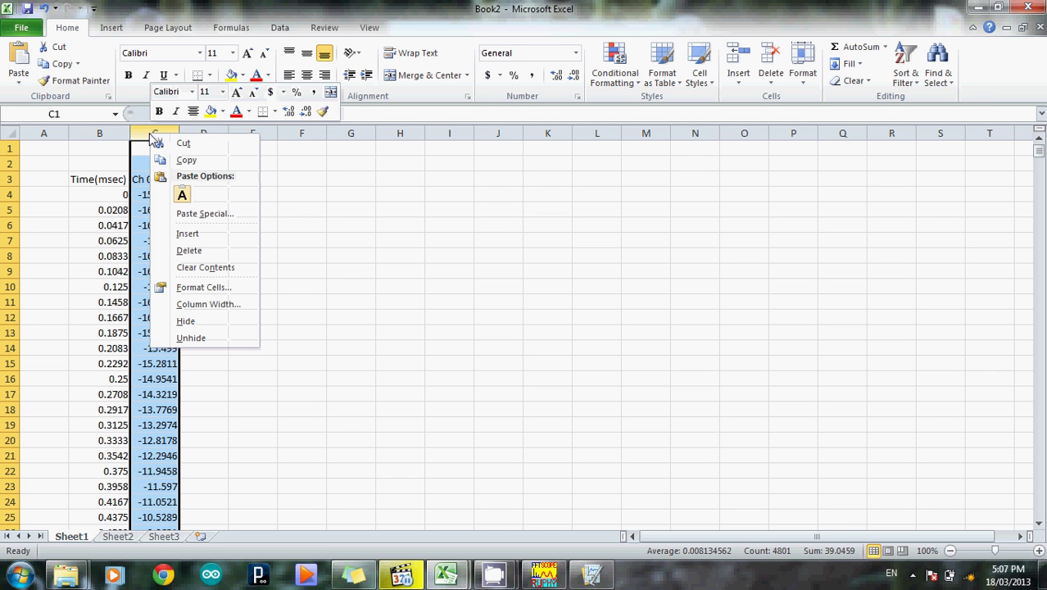
double_click(187, 235)
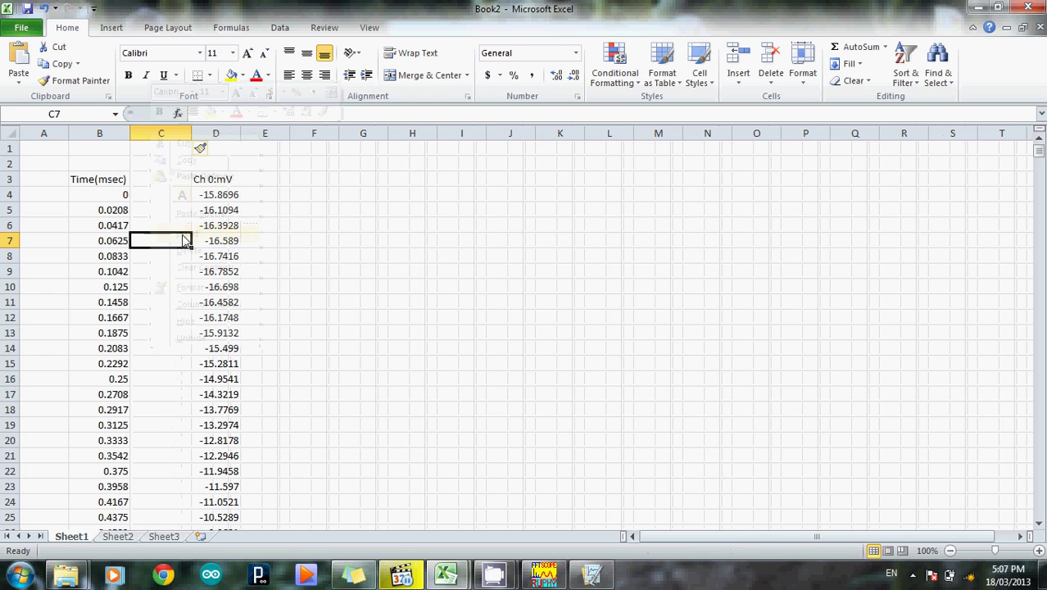
left_click(330, 232)
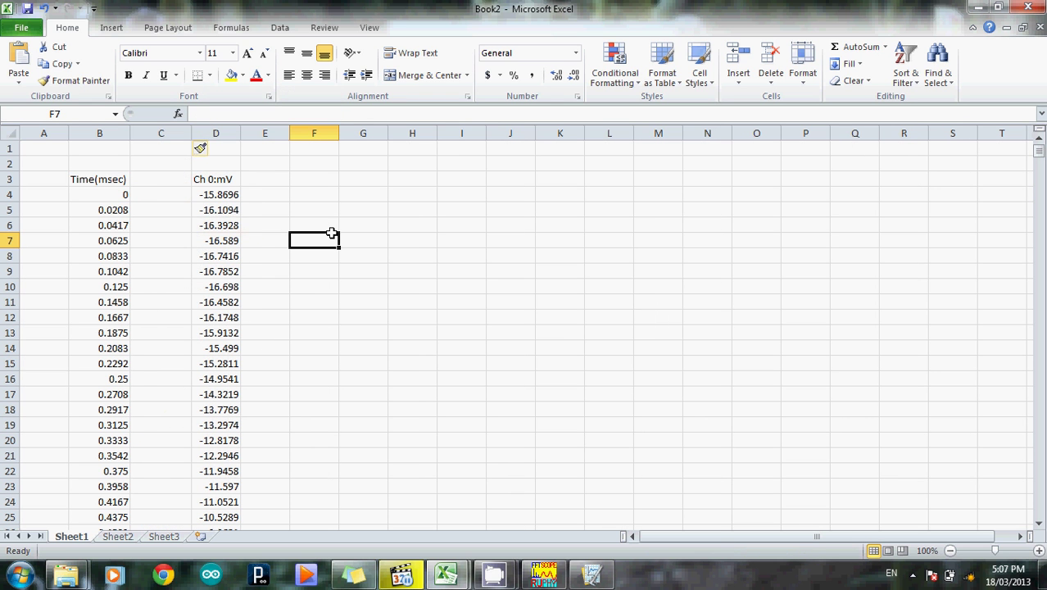
- Enter =B4/1000 in C4 to convert the first time to seconds
left_click(155, 192)
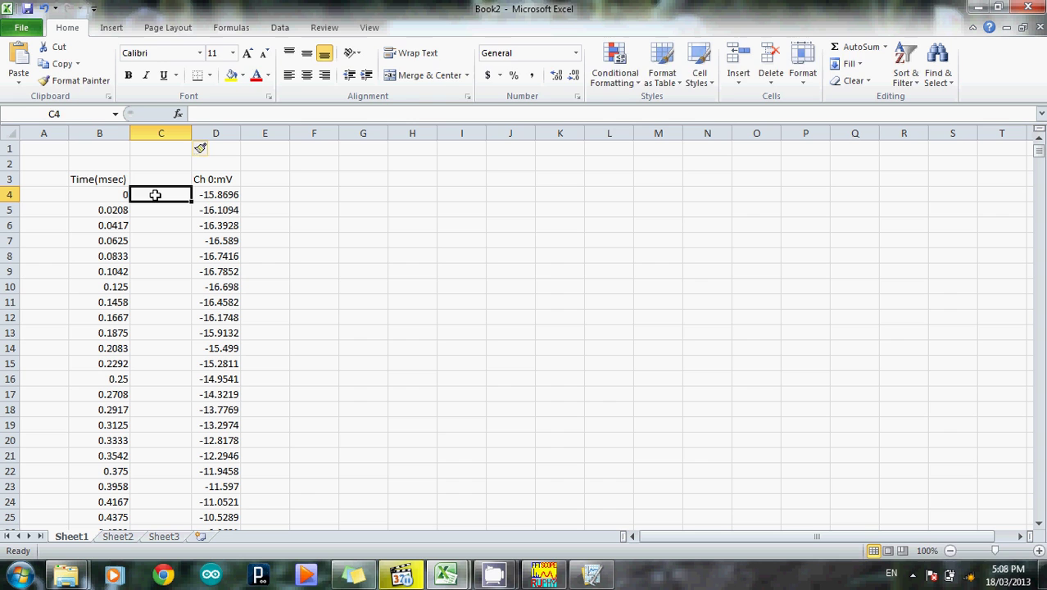
type("=")
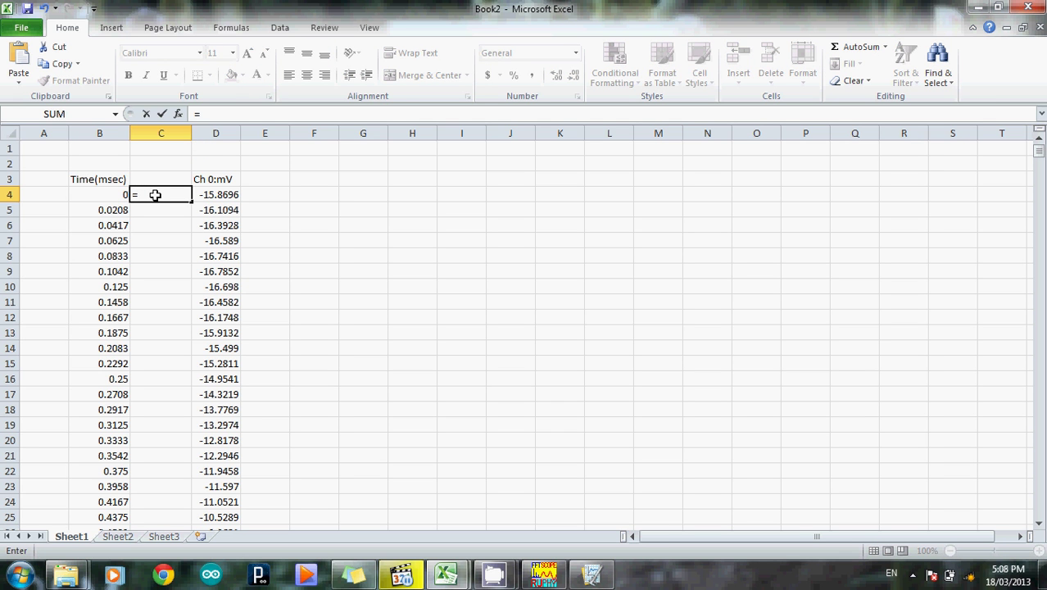
left_click(106, 194)
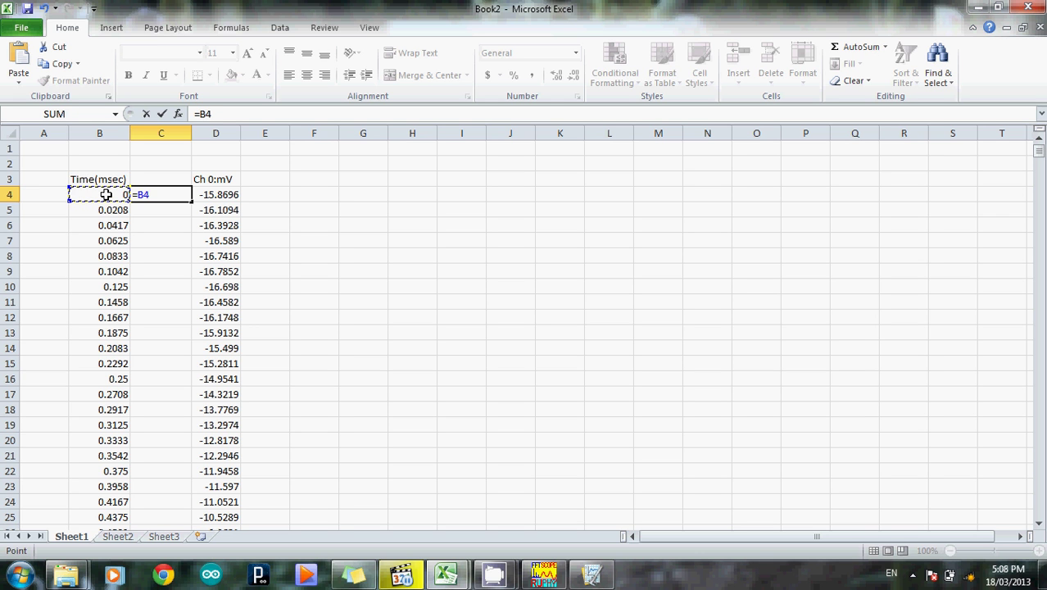
type("/1000")
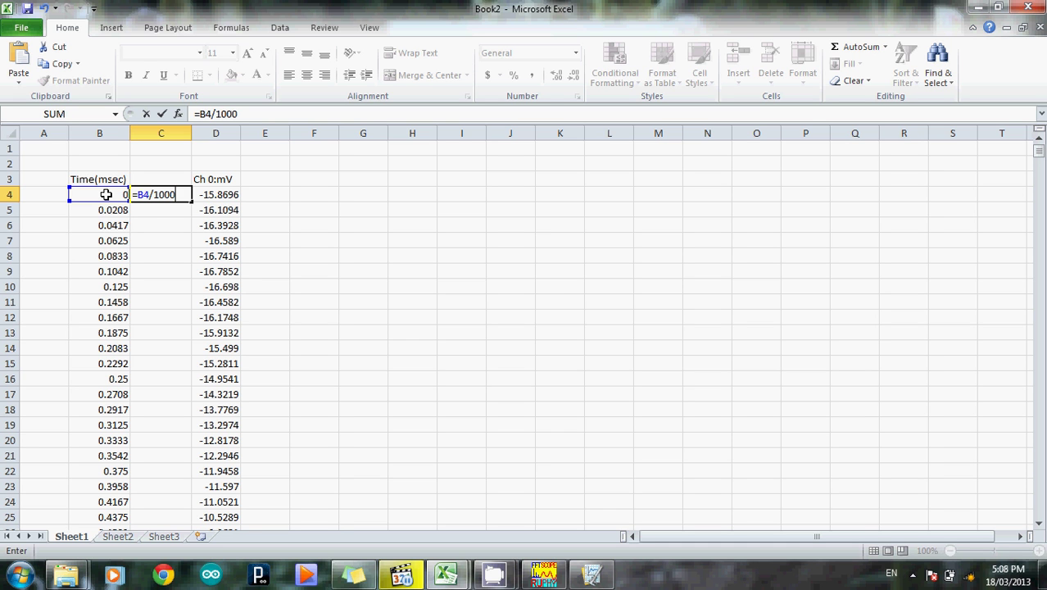
key("Return")
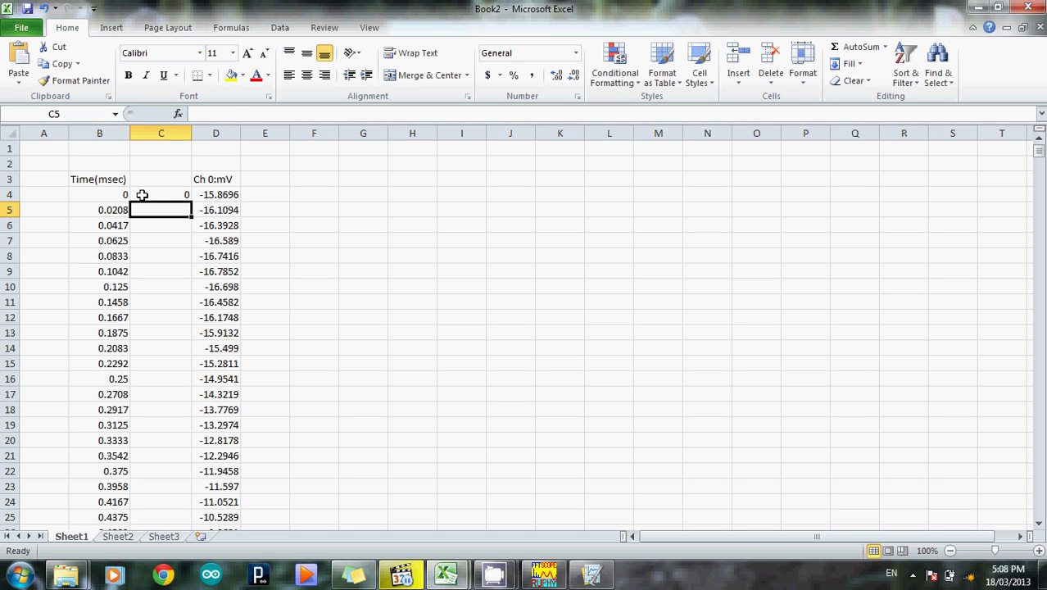
- Fill the =B4/1000 formula down column C, then select the seconds and millivolt values
left_click(143, 195)
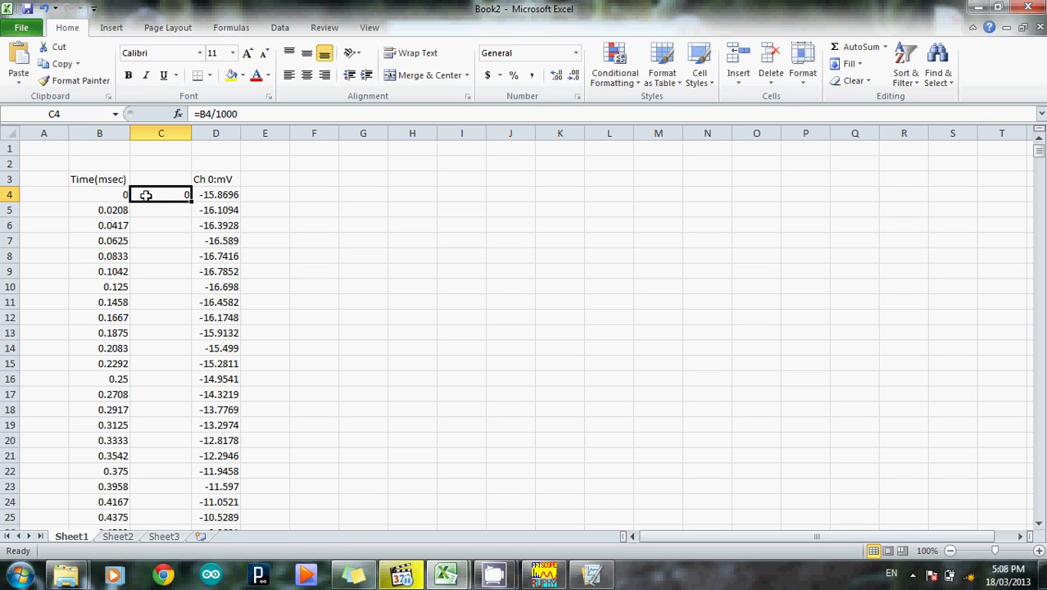
double_click(190, 206)
left_click(249, 203)
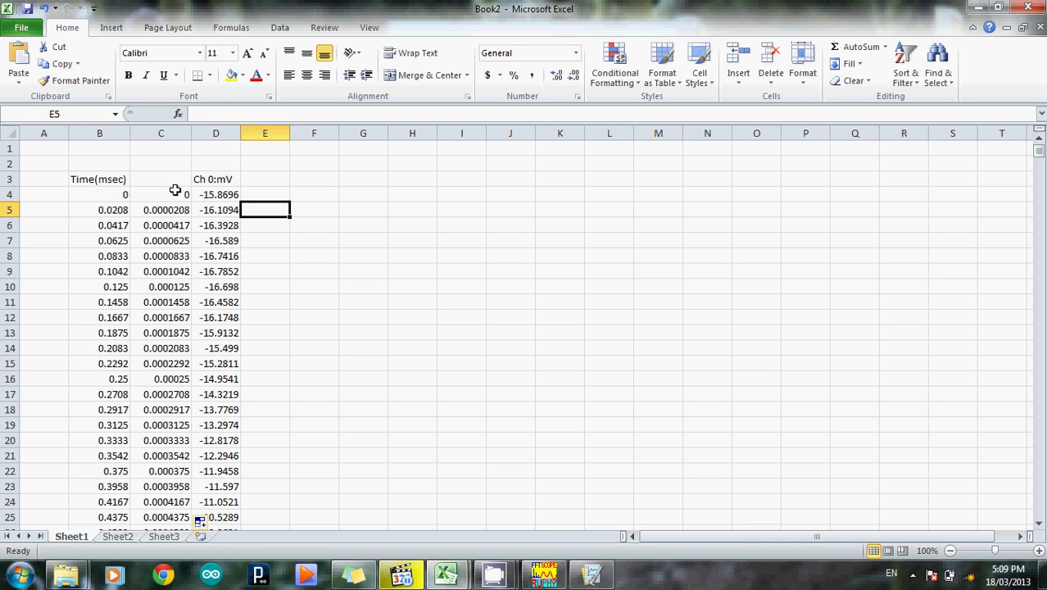
left_click_drag(176, 193, 203, 502)
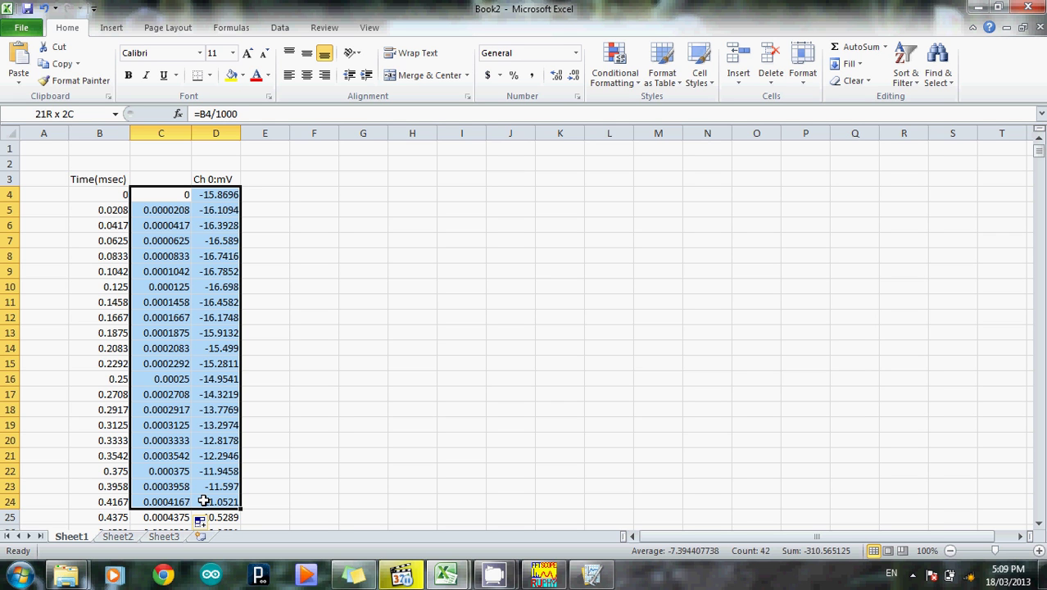
left_click_drag(204, 502, 203, 502)
- Delete rows 1–3, including the column headings
left_click(366, 300)
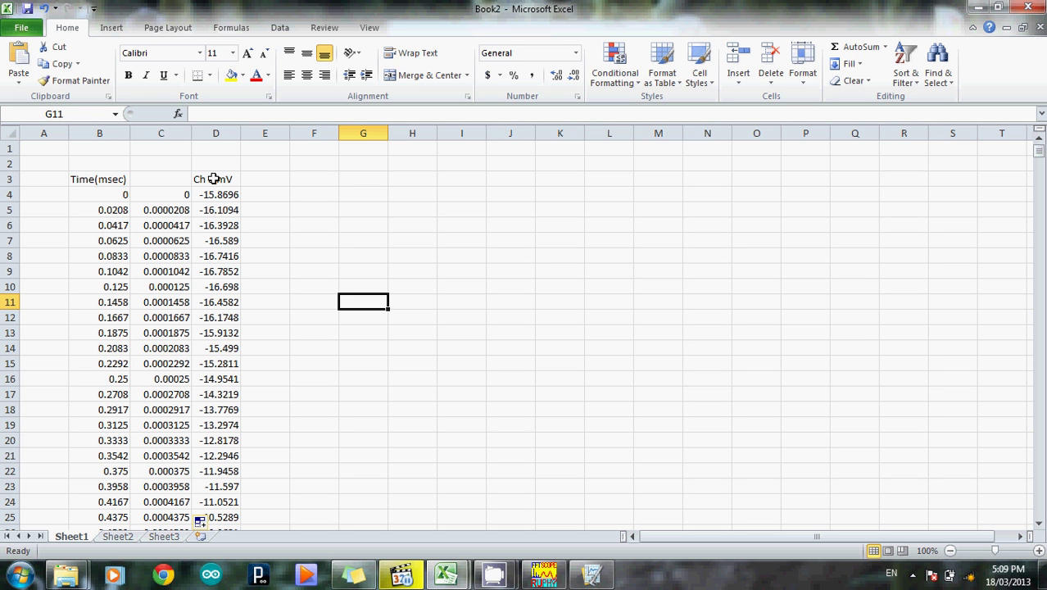
left_click(6, 182)
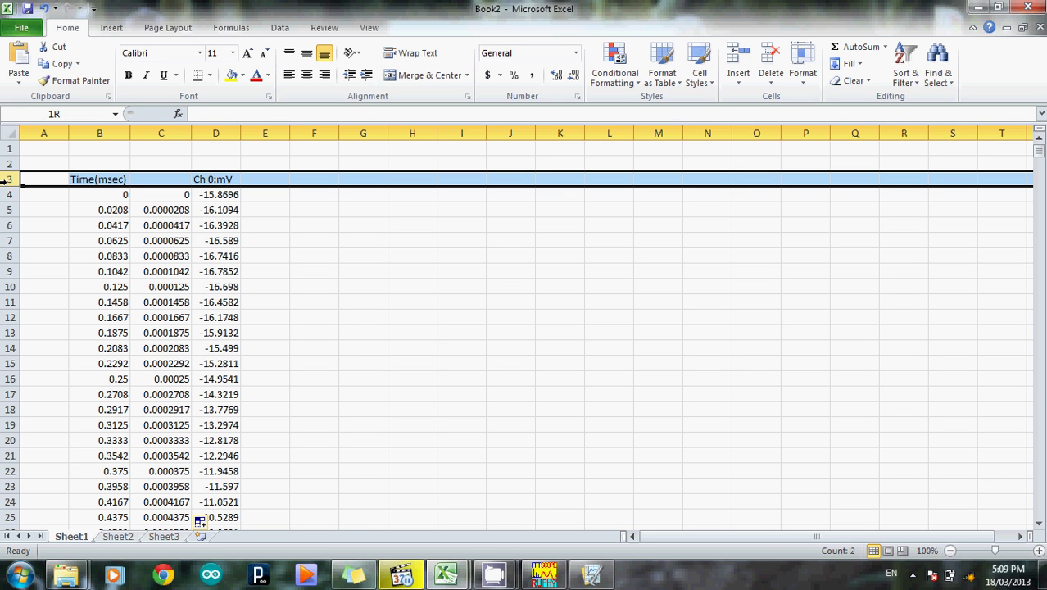
left_click_drag(6, 182, 5, 151)
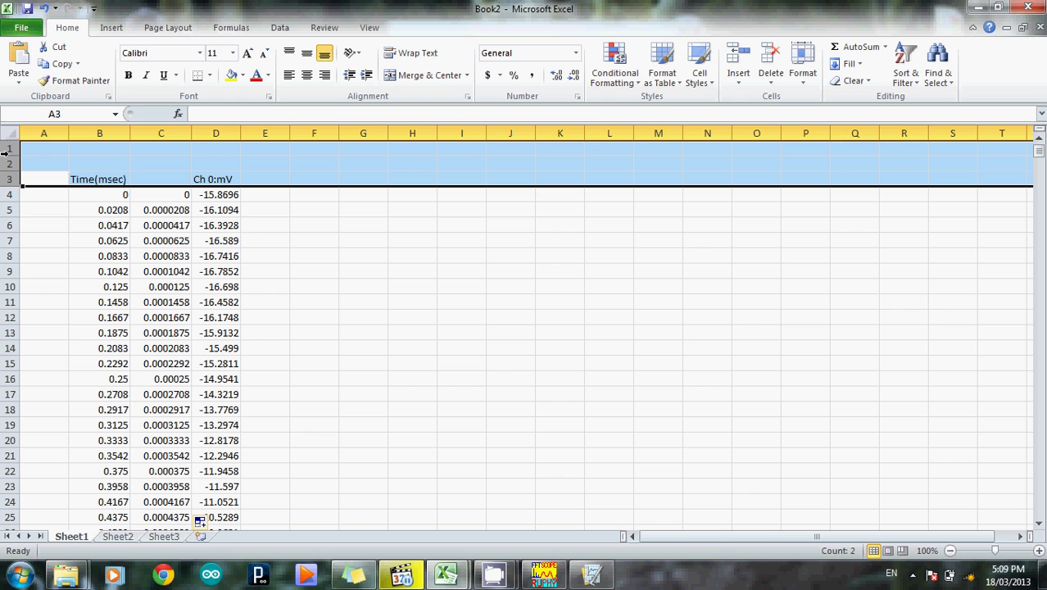
right_click(6, 152)
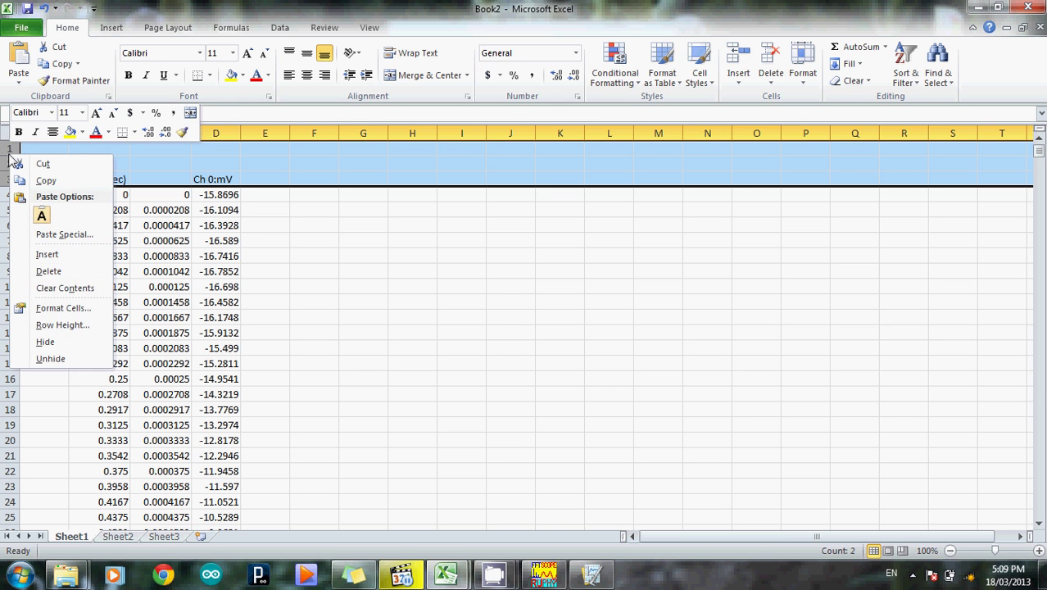
left_click(51, 273)
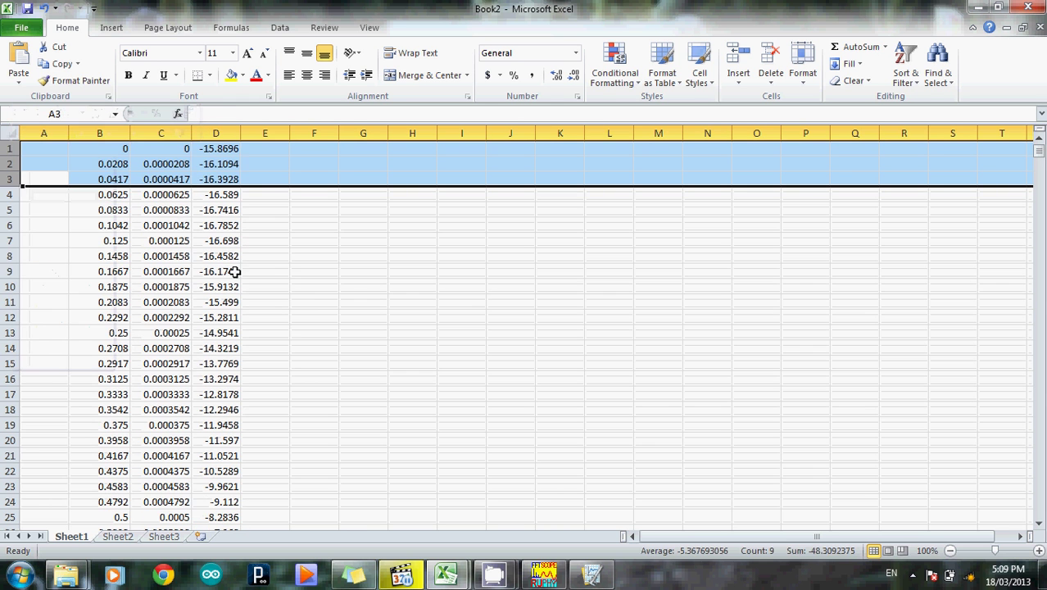
left_click(297, 280)
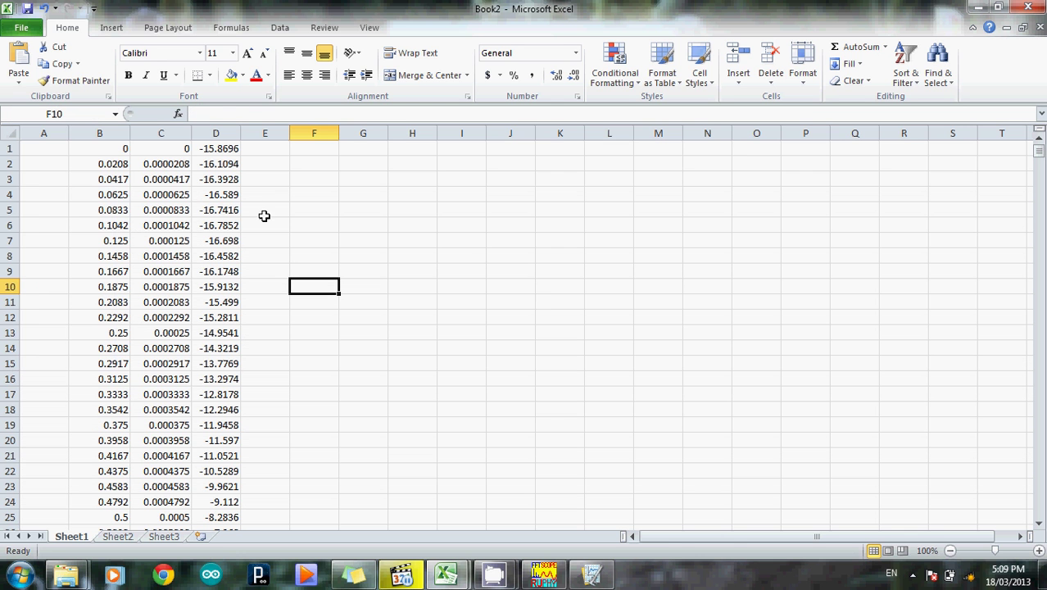
- Copy the seconds and millivolt columns C and D for Logger Pro
left_click(156, 133)
left_click_drag(156, 133, 215, 132)
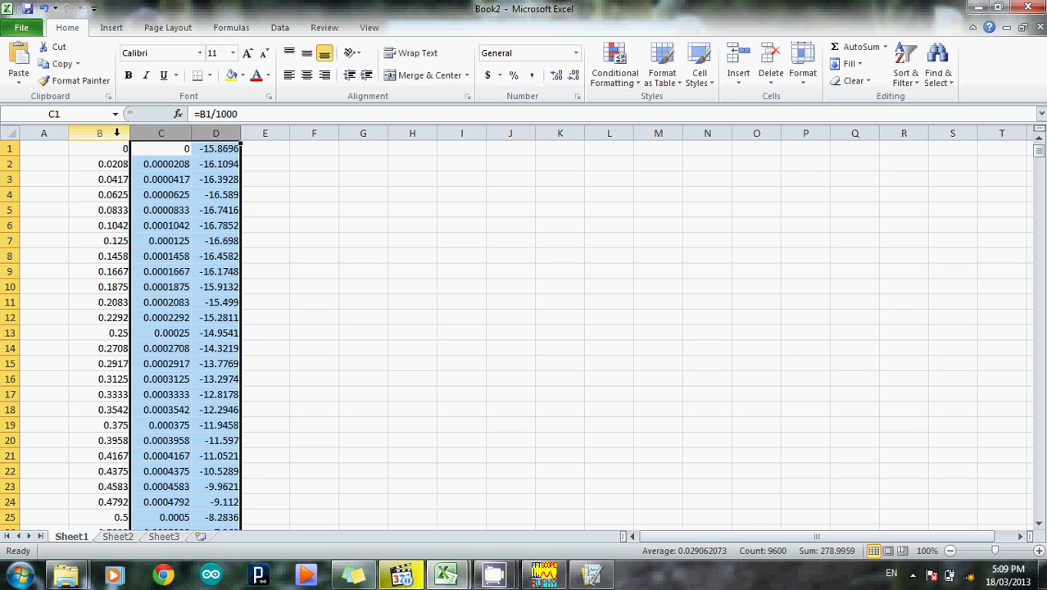
right_click(215, 133)
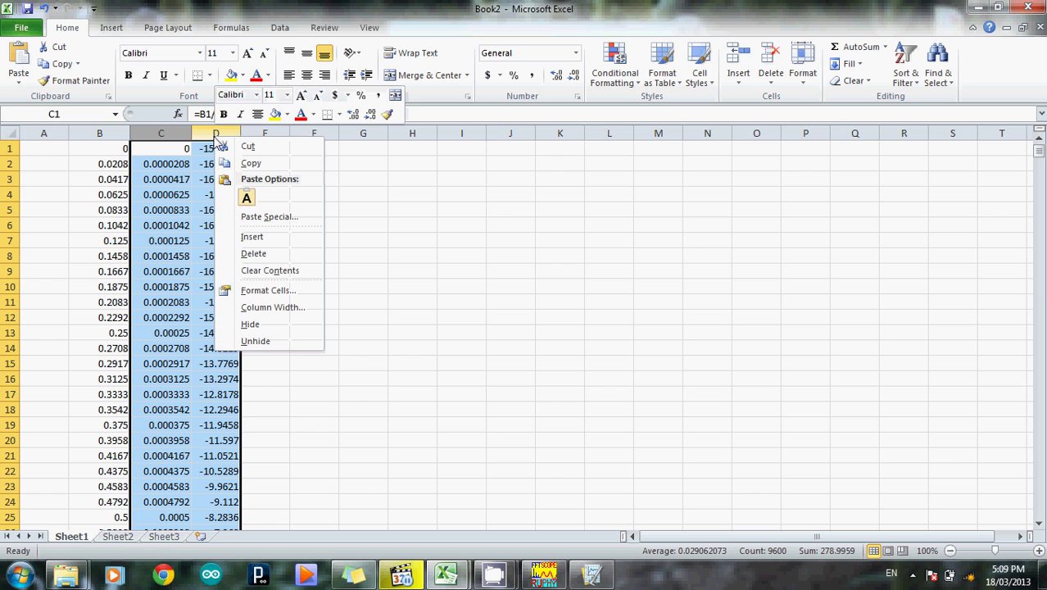
left_click(243, 163)
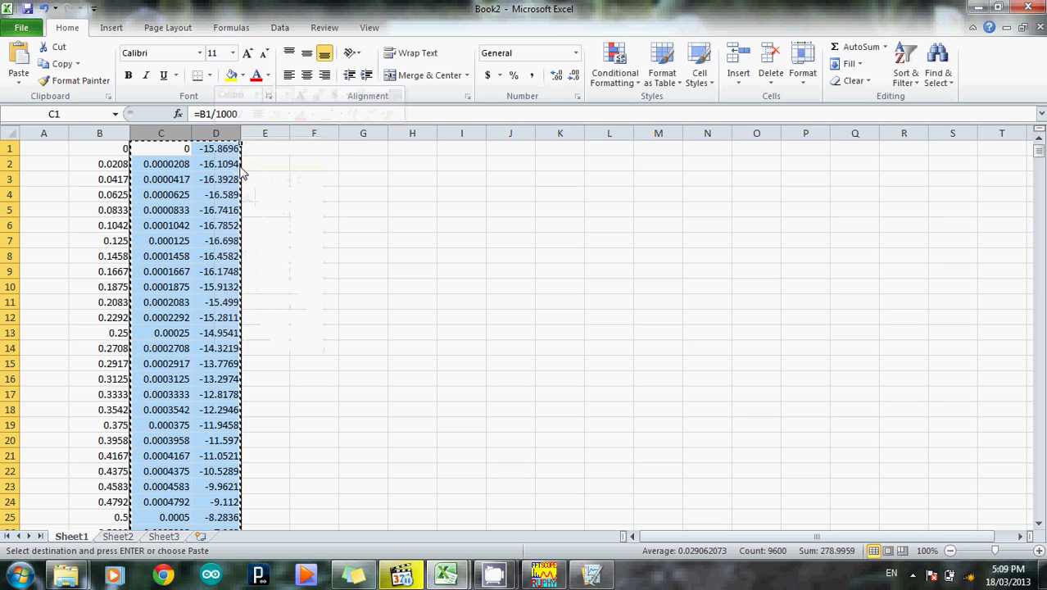
left_click(602, 577)
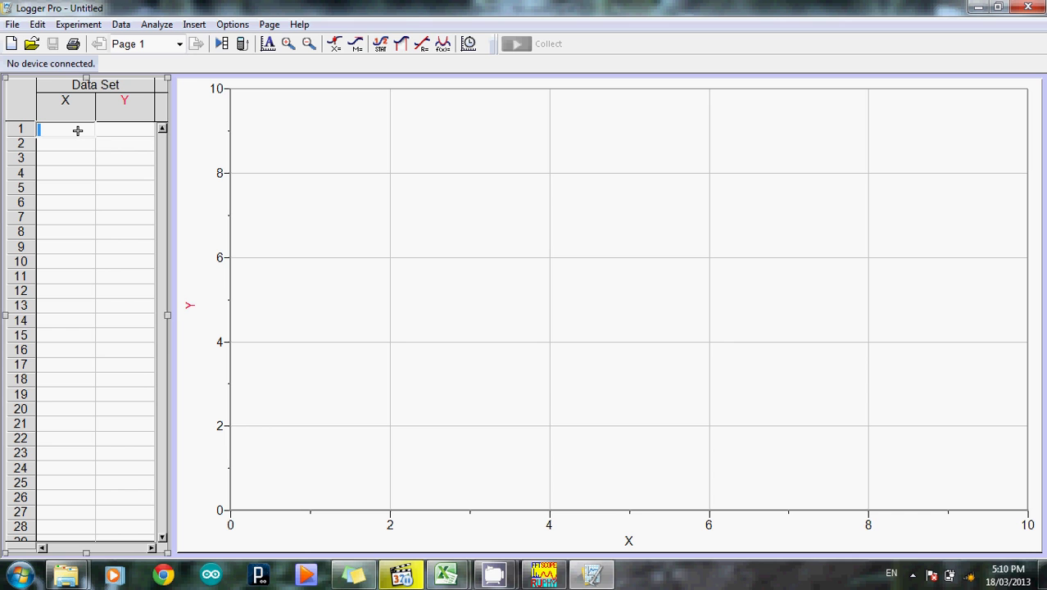
- Paste the copied seconds and millivolt values into Logger Pro's data table at X1
right_click(78, 131)
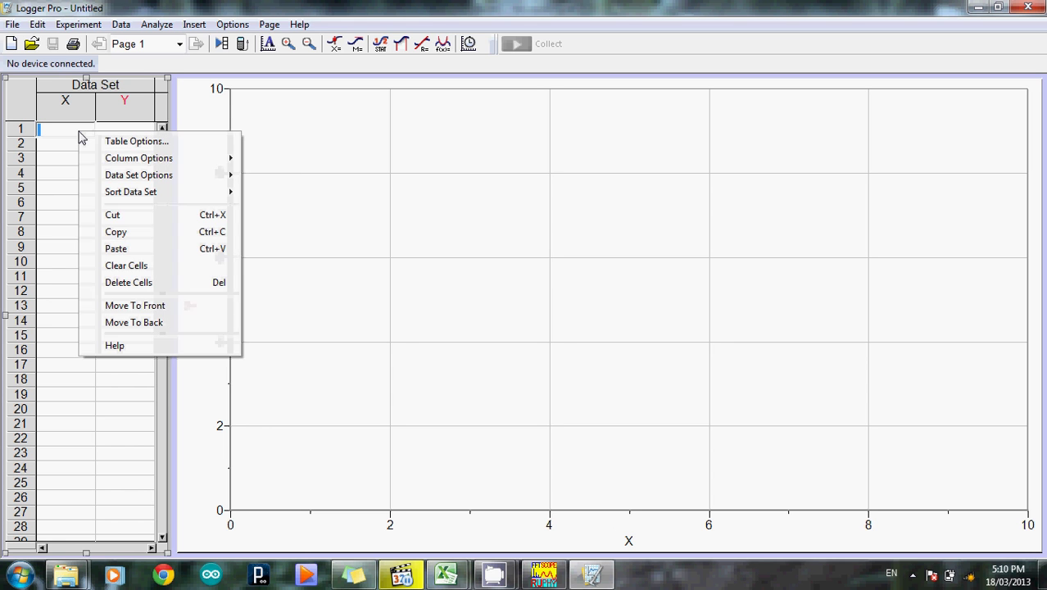
left_click(116, 249)
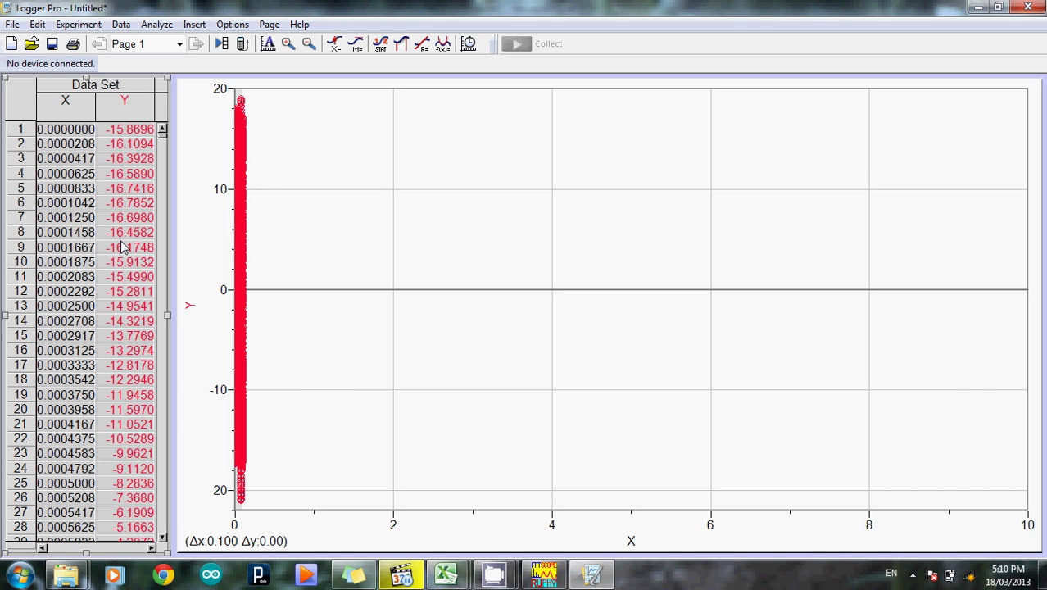
- Enable Connect Points in the graph's Graph Options so lines join the waveform data points
left_click(239, 215)
right_click(238, 214)
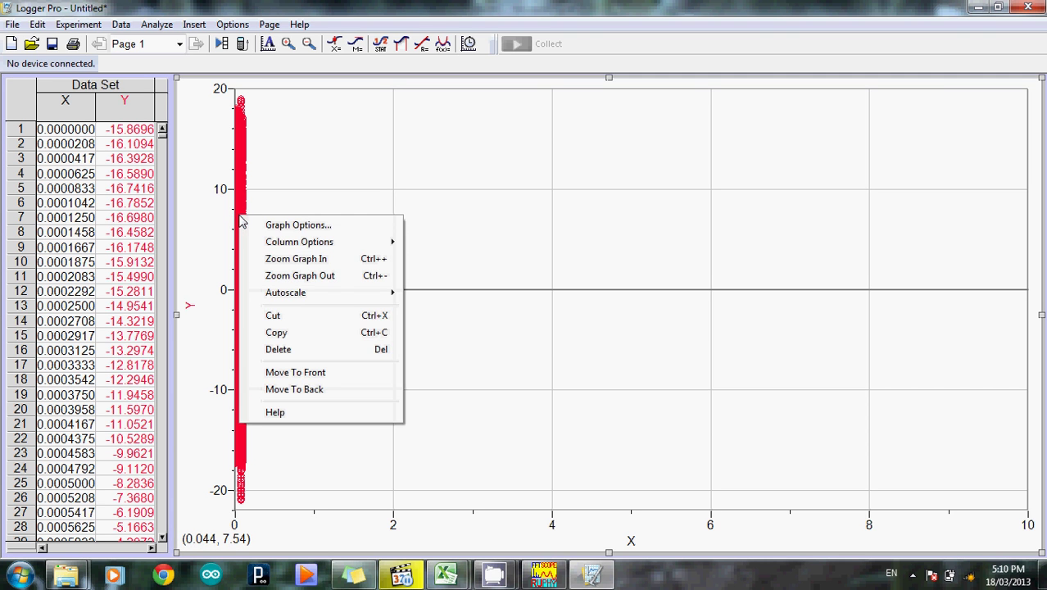
left_click(264, 228)
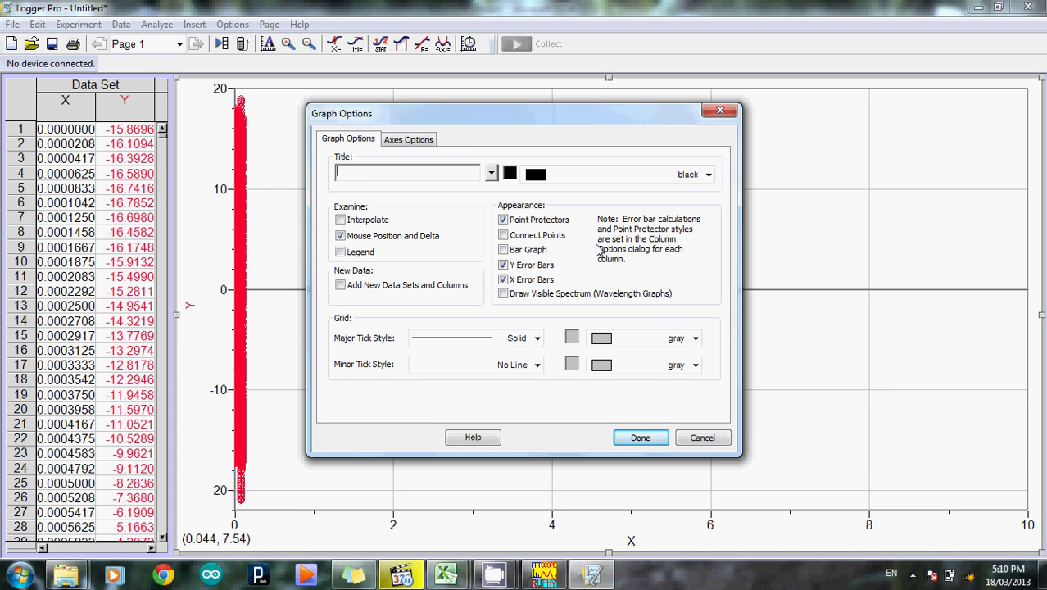
left_click(505, 237)
left_click(639, 438)
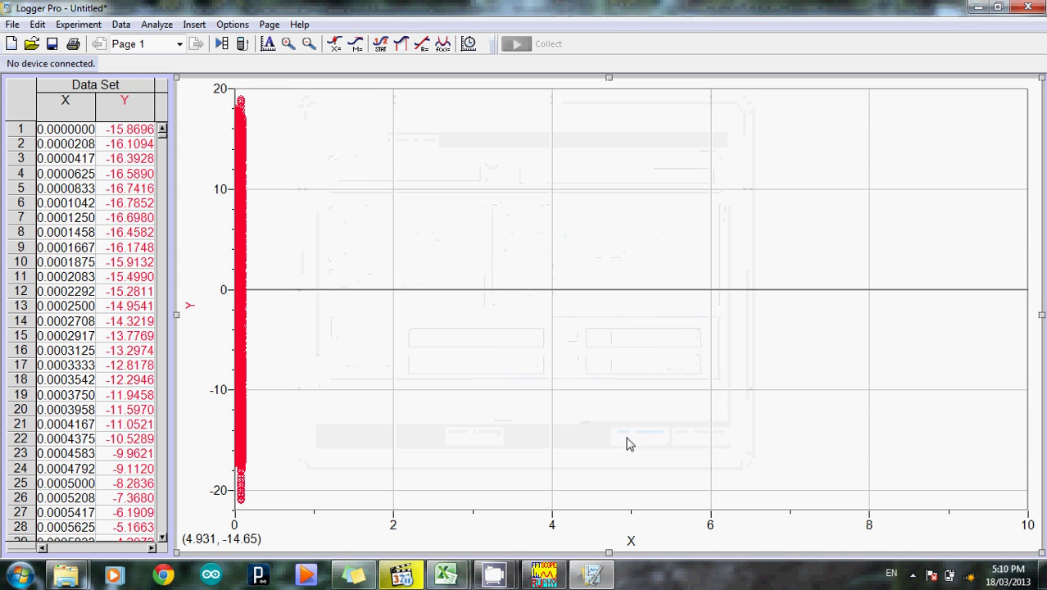
- Autoscale the graph to 0–0.10 s and compare it against the 16bitFFTSCOPE waveform
right_click(239, 251)
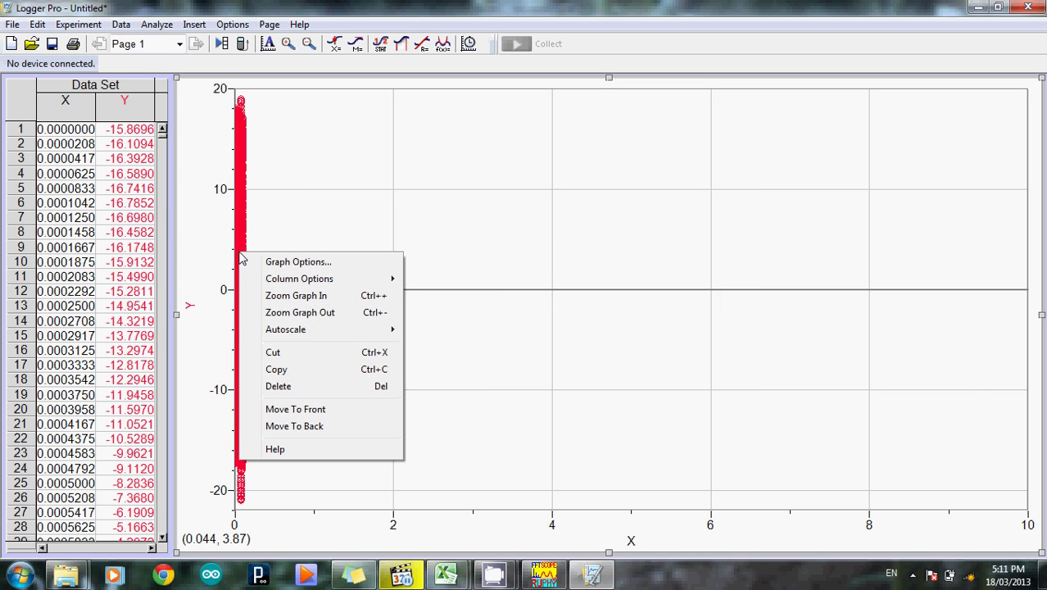
mouse_move(273, 282)
mouse_move(326, 338)
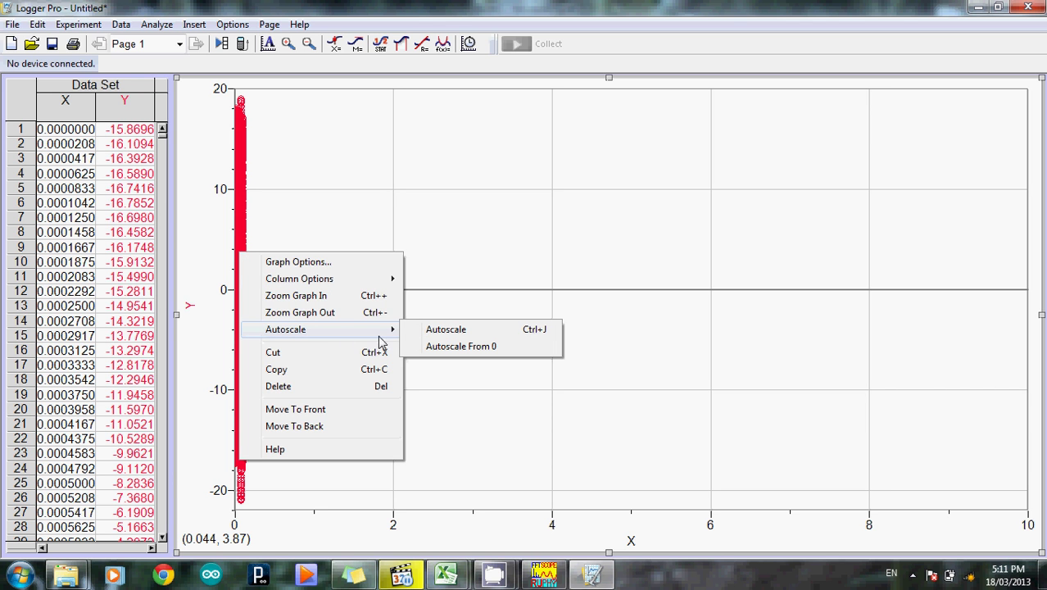
left_click(442, 330)
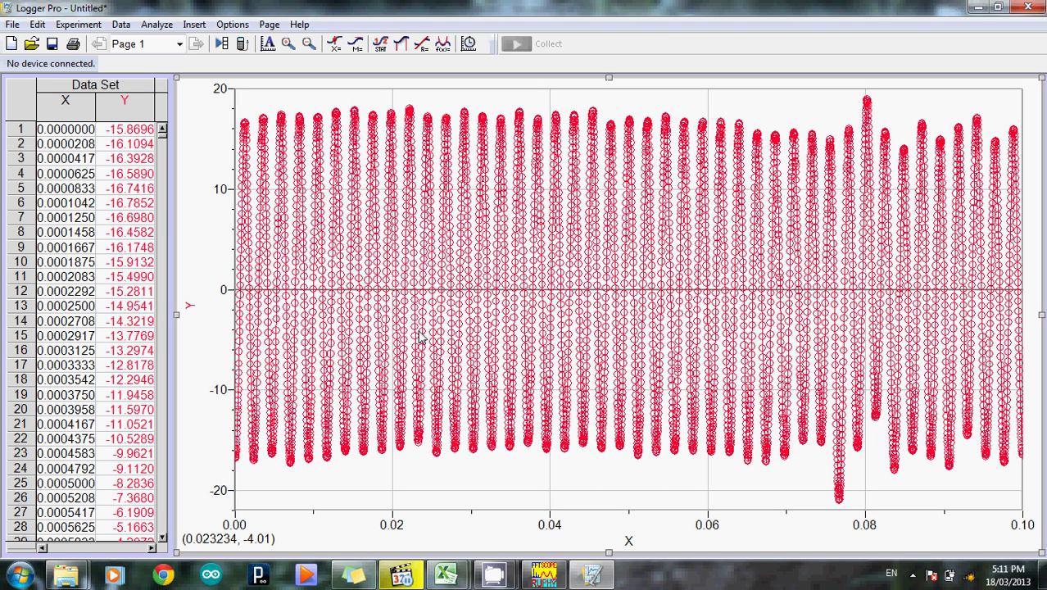
left_click(548, 577)
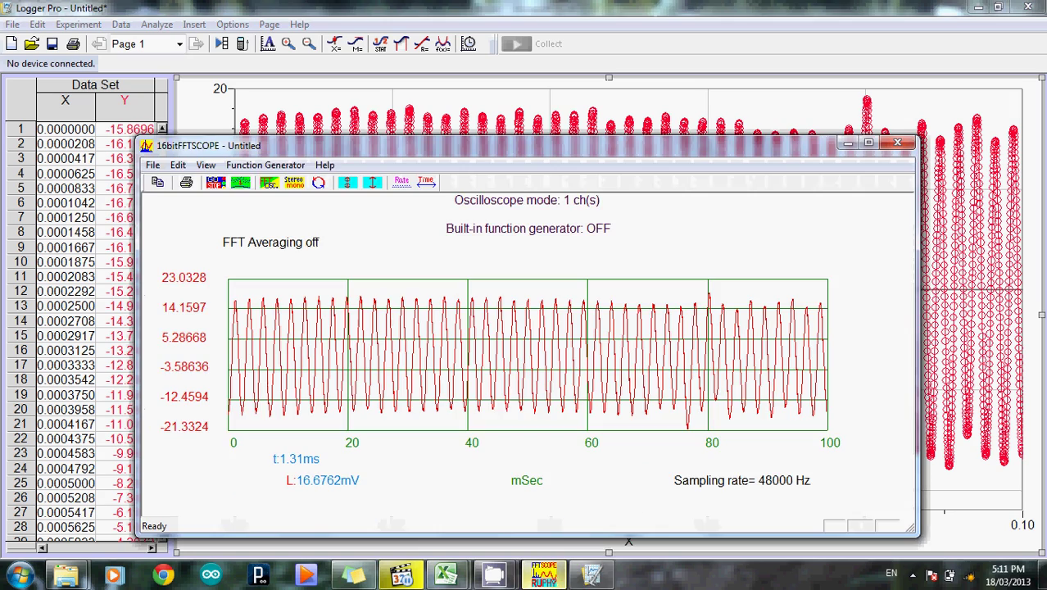
left_click(586, 578)
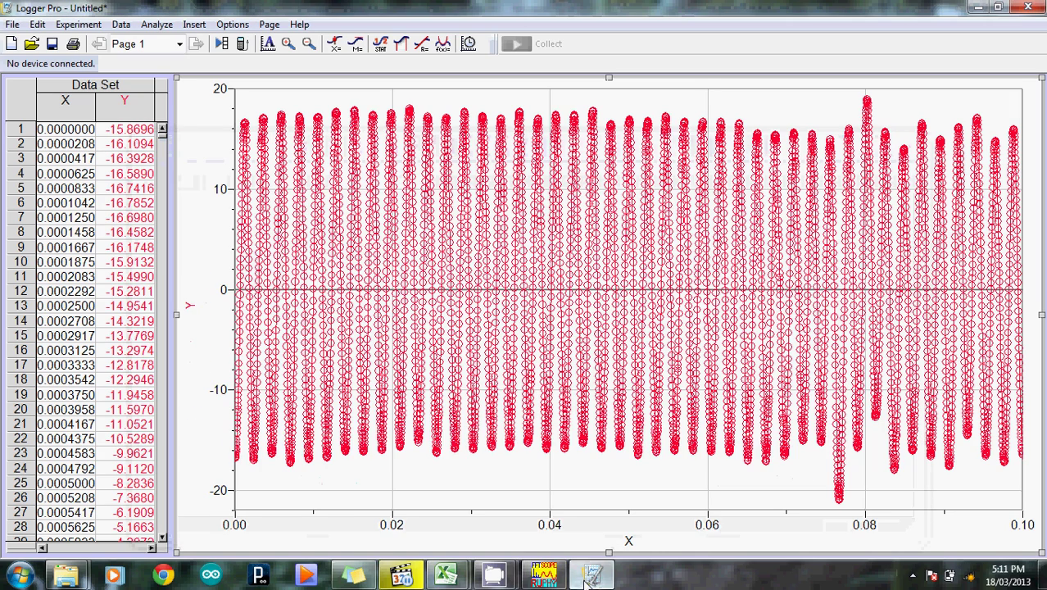